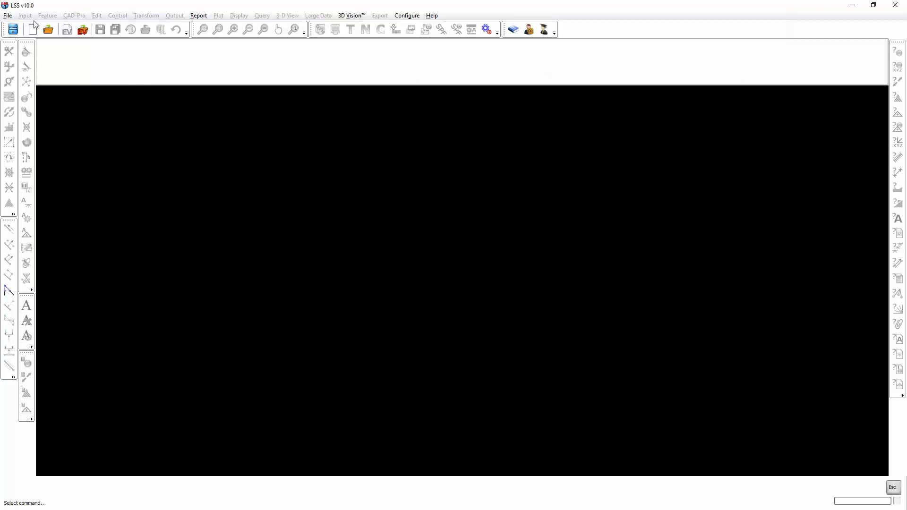
# Step: Create a new DTM survey named SX88 in the folder C:\SURVEYS\TESTDATA\ORDNANCE SURVEY\OPENDATA
pyautogui.click(421, 178)
pyautogui.write('C:\\SURVEYS\\TESTDATA\\ORDNANCE SURVEY\\OPENDATA\\SX88')
pyautogui.click(443, 347)
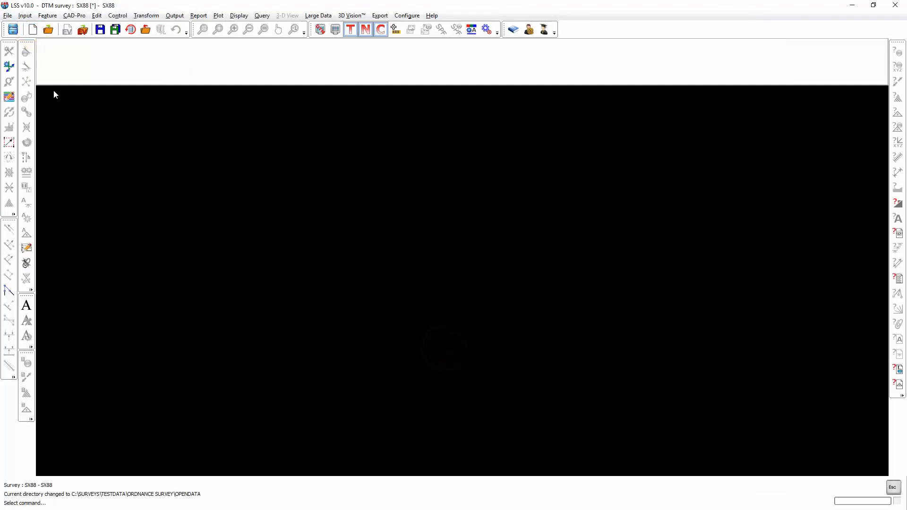
# Step: Convert the single ESRI Ascii Grid file SX88.ASC into the load file SX88.001
pyautogui.click(26, 16)
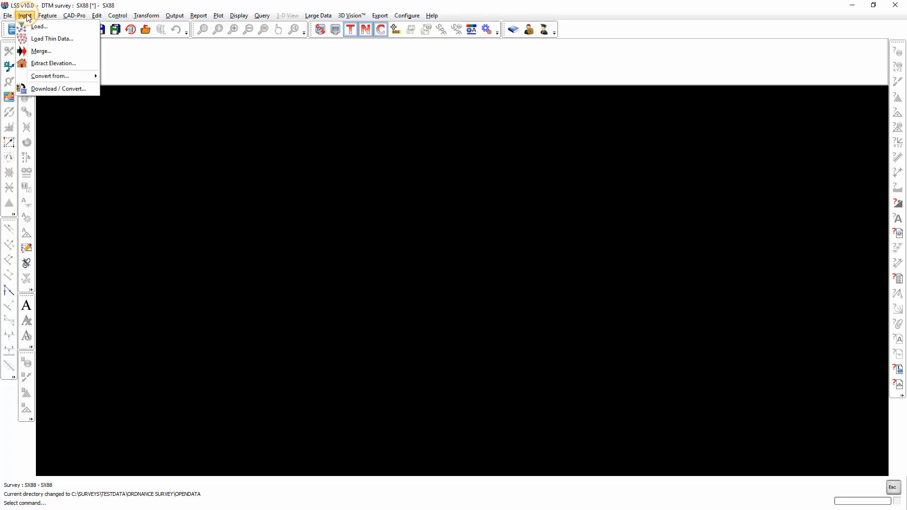
pyautogui.click(51, 76)
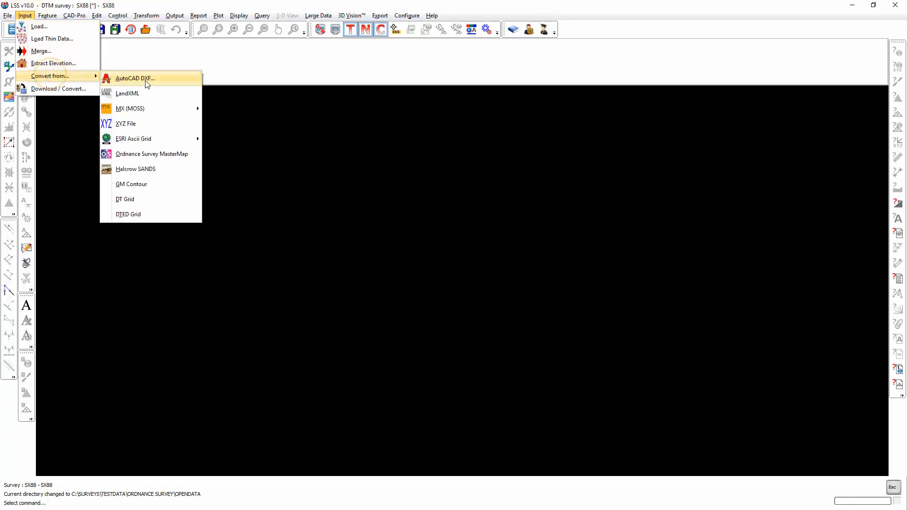
pyautogui.moveTo(157, 139)
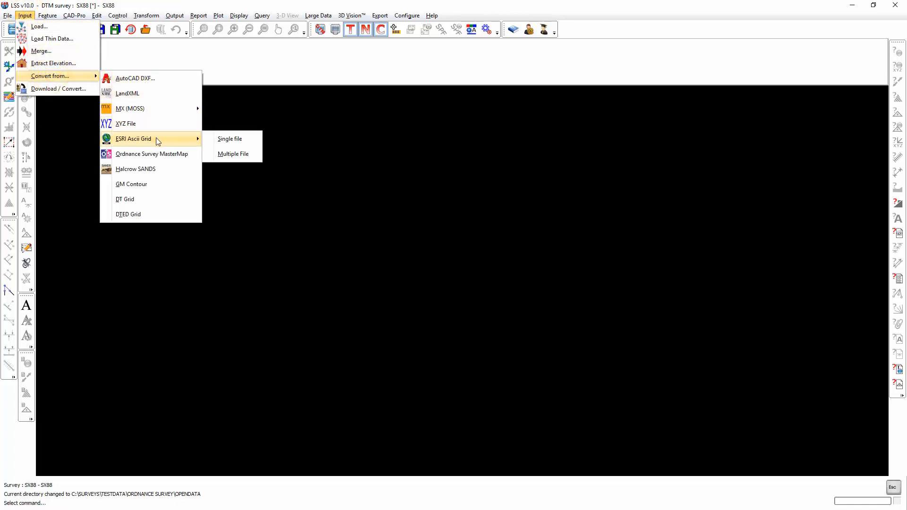
pyautogui.click(230, 140)
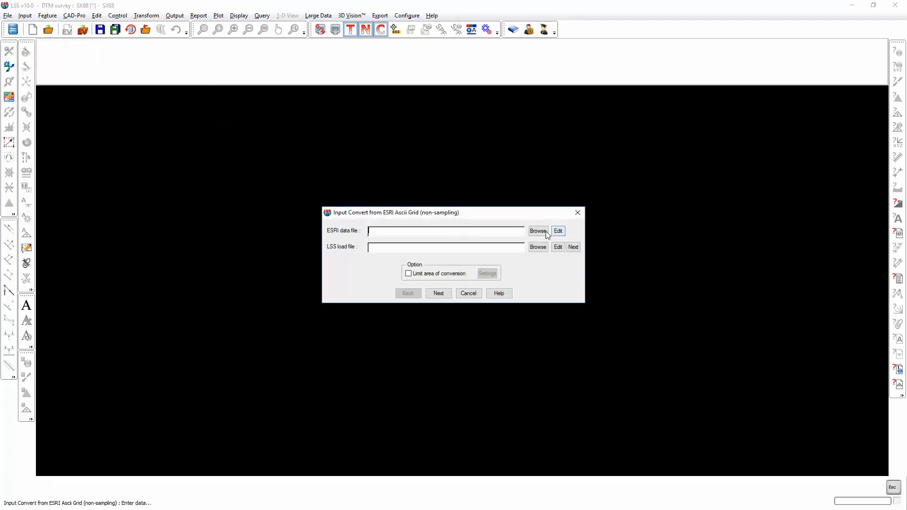
pyautogui.moveTo(0, 226); pyautogui.dragTo(394, 235)
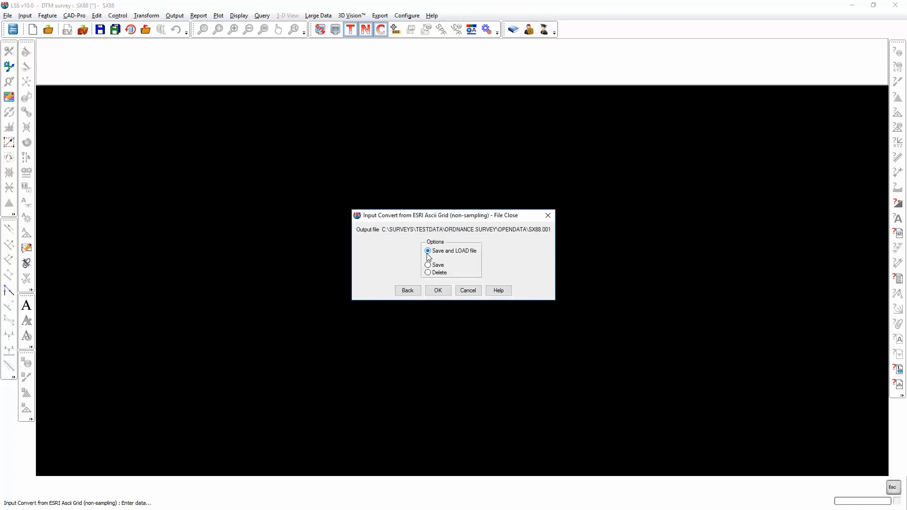
# Step: Save the converted SX88.001 file and load it into the survey
pyautogui.click(438, 290)
pyautogui.click(441, 364)
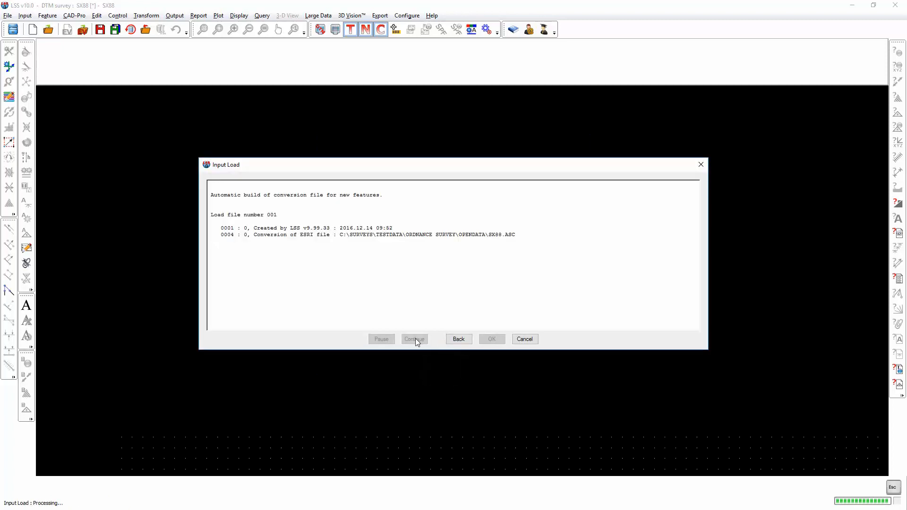
pyautogui.click(414, 339)
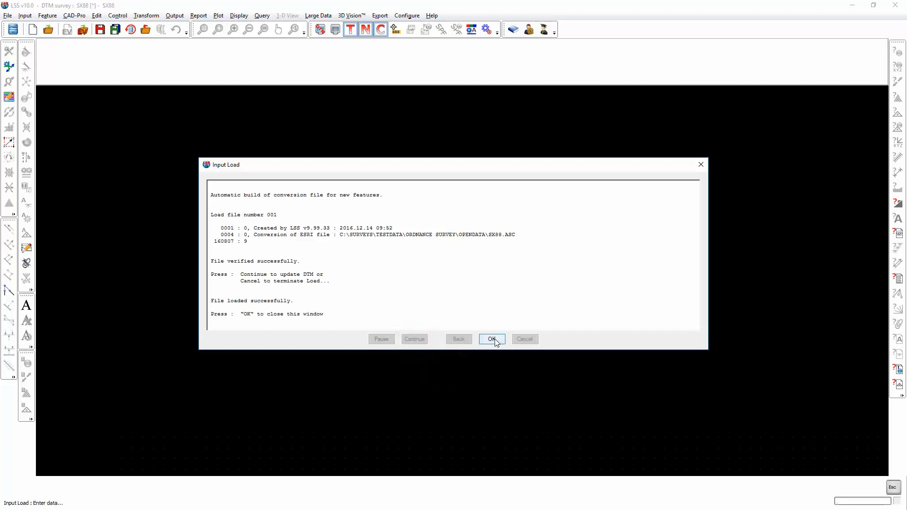
pyautogui.click(491, 339)
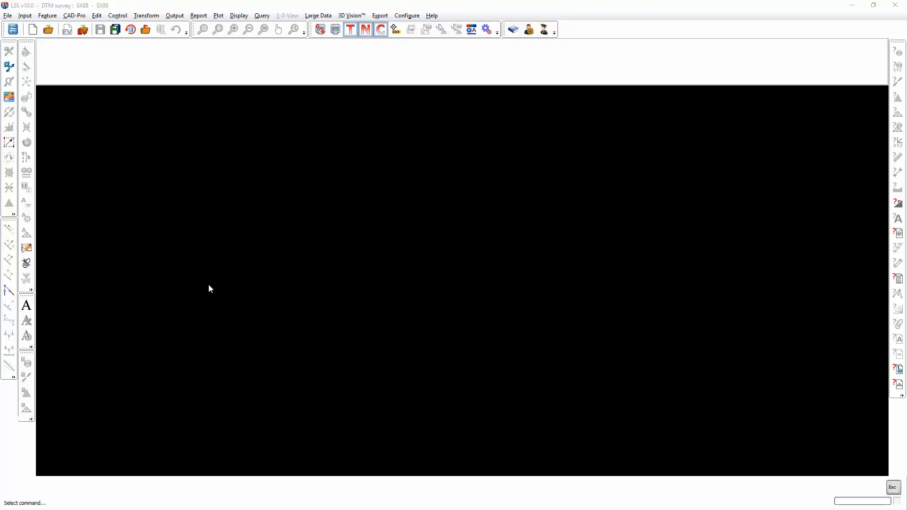
# Step: Set up a multiple-file ESRI Ascii Grid conversion with sx66.asc, sx68.asc, sx86.asc and sx88.asc, and check the list of selected files
pyautogui.click(25, 17)
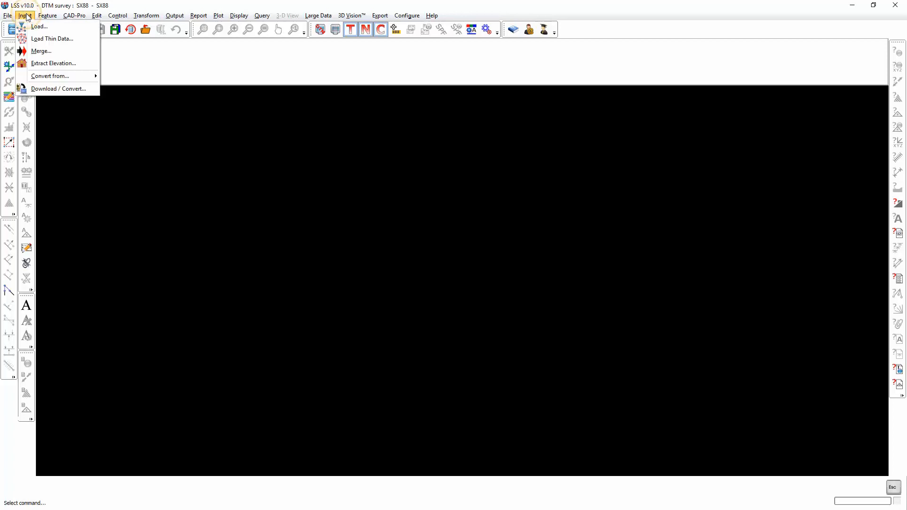
pyautogui.click(56, 76)
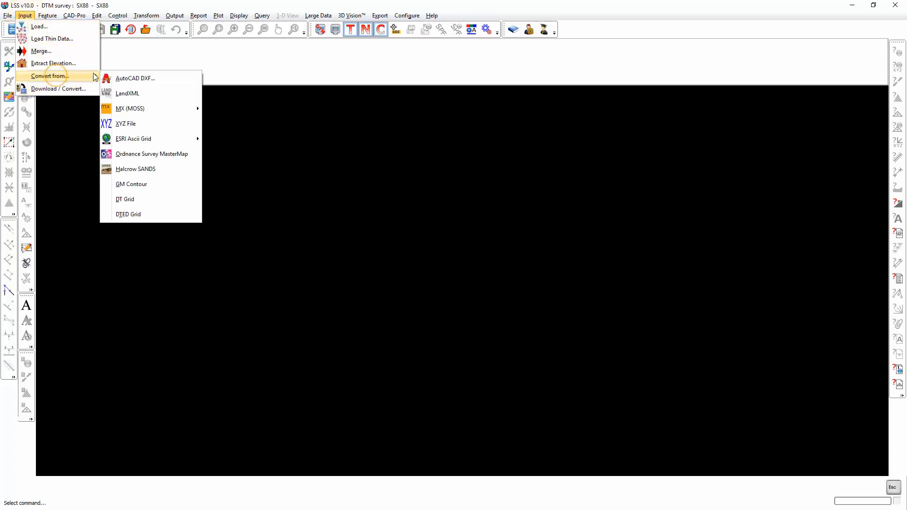
pyautogui.moveTo(154, 141)
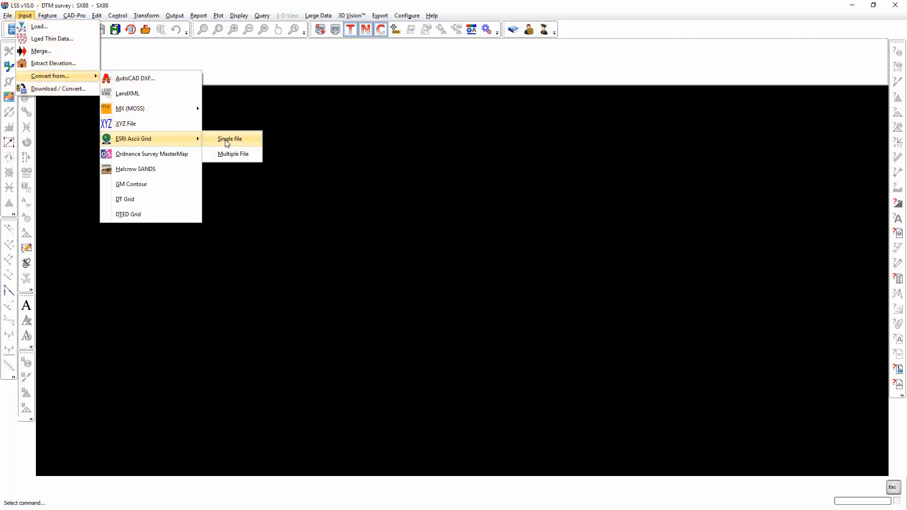
pyautogui.click(242, 156)
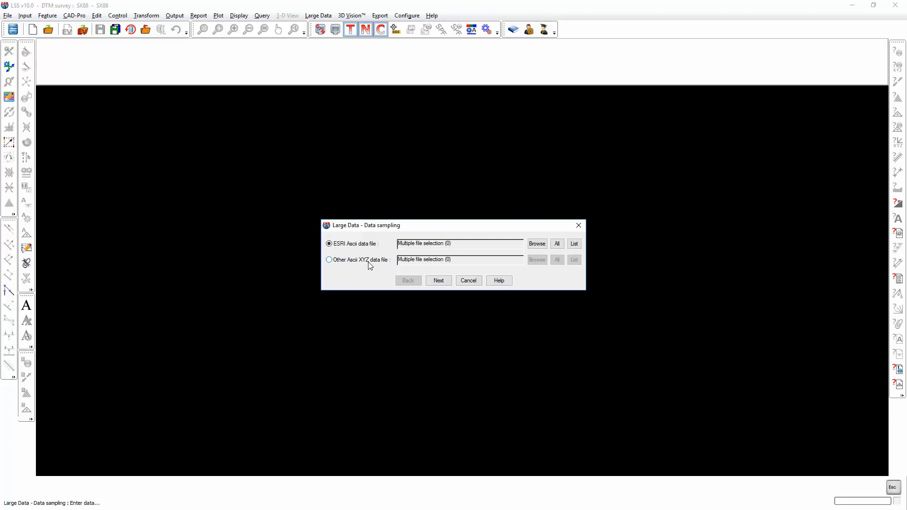
pyautogui.click(537, 244)
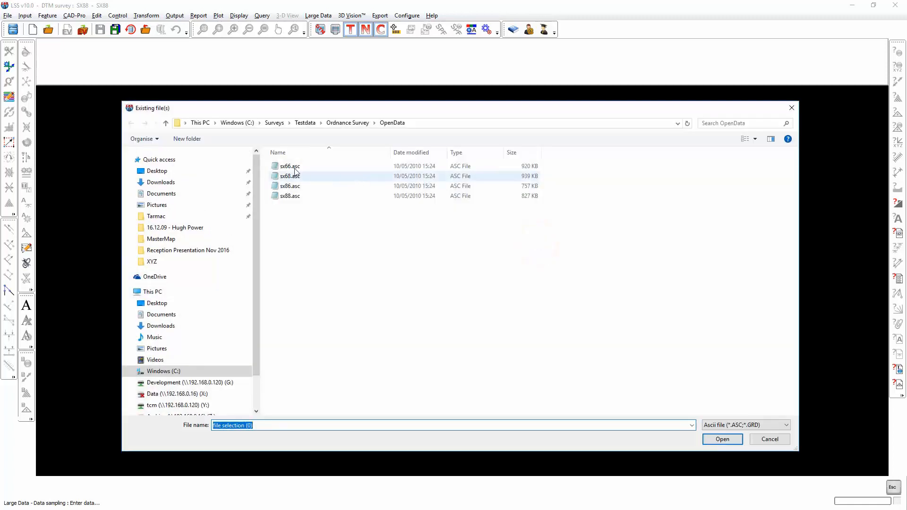
pyautogui.click(290, 166)
pyautogui.keyDown('shift'); pyautogui.click(289, 196); pyautogui.keyUp('shift')
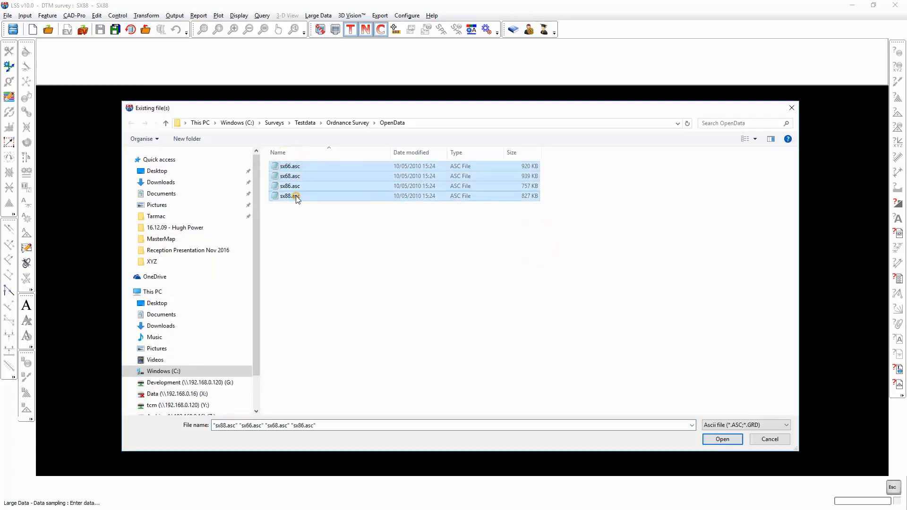
pyautogui.click(722, 439)
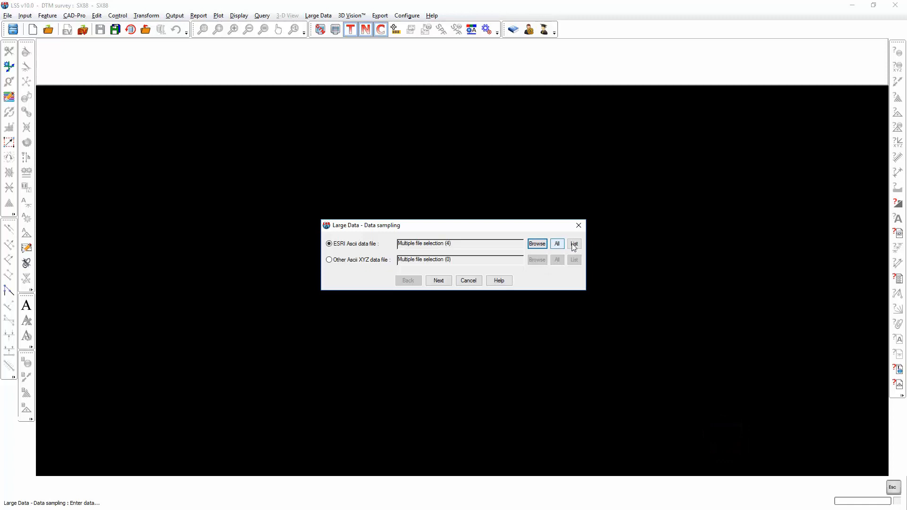
pyautogui.click(574, 245)
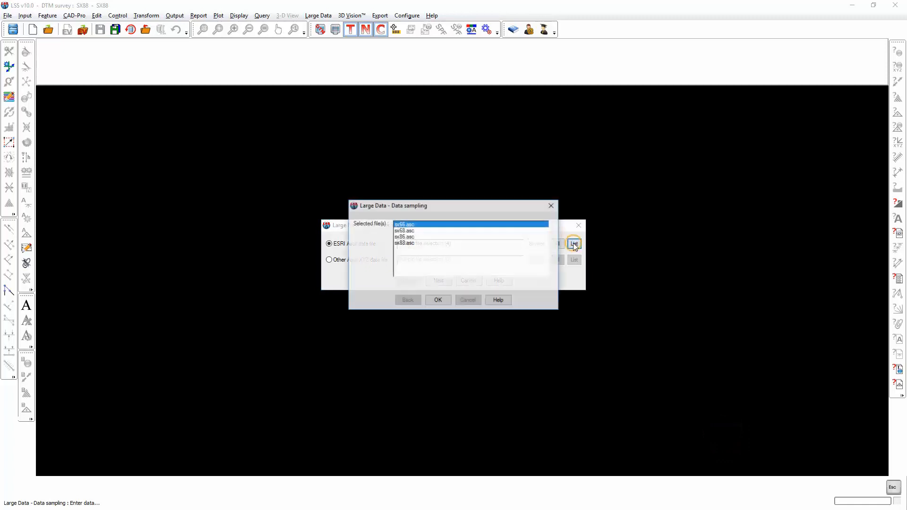
pyautogui.click(440, 299)
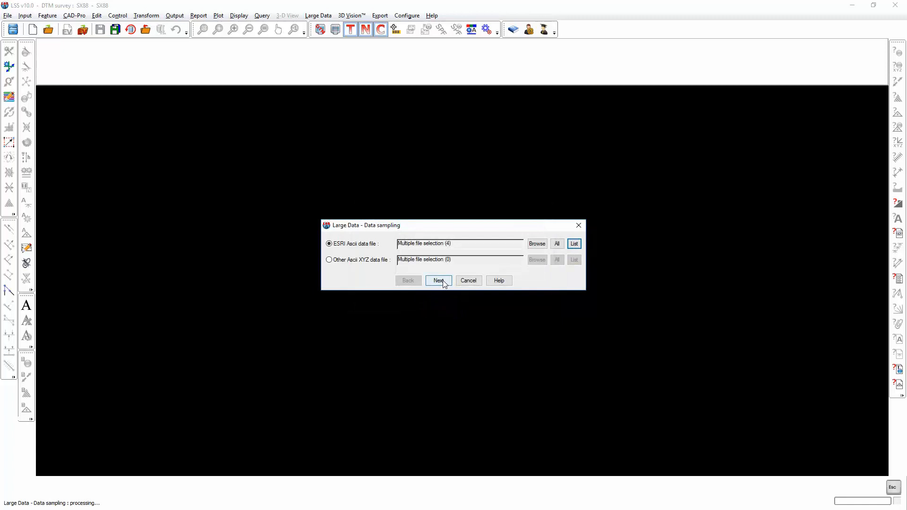
pyautogui.click(438, 281)
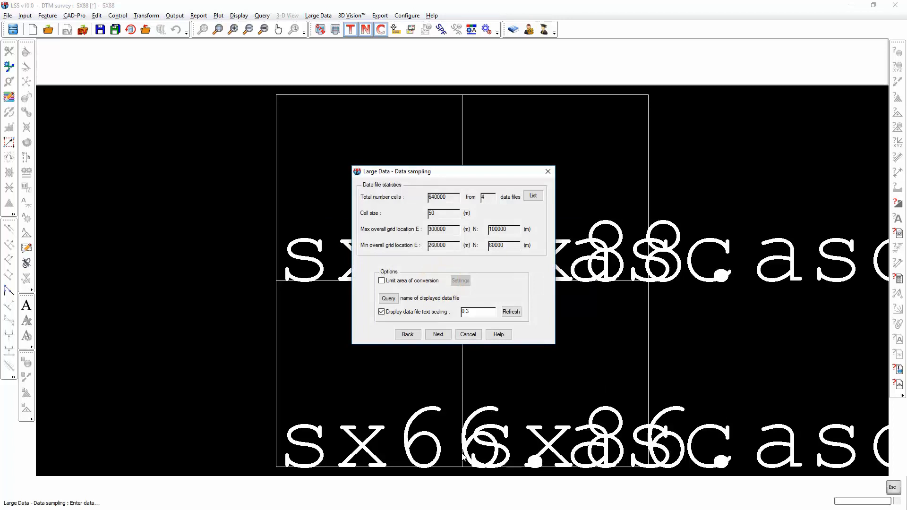
# Step: Set the data file text scaling to 0.1, refresh the display and move the dialog aside to view the four tiles
pyautogui.doubleClick(486, 312)
pyautogui.press('BackSpace')
pyautogui.write('0.1')
pyautogui.click(511, 312)
pyautogui.moveTo(493, 175); pyautogui.dragTo(187, 133)
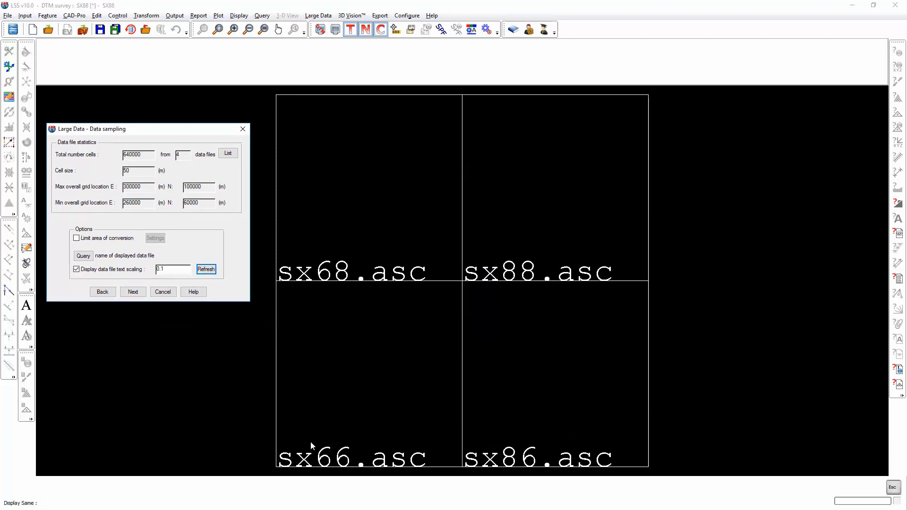
pyautogui.moveTo(174, 131)
pyautogui.mouseDown()
pyautogui.moveTo(279, 131)
pyautogui.moveTo(393, 109)
pyautogui.moveTo(474, 144)
pyautogui.moveTo(479, 164)
pyautogui.mouseUp()
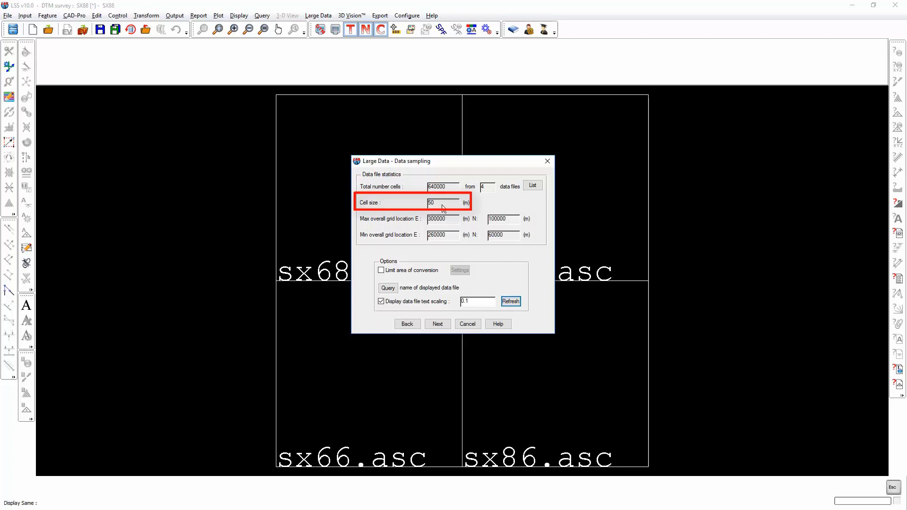
# Step: Enable the limit on the conversion area and try locating its bottom left corner in sx66 and top right corner in sx88, discarding these corners
pyautogui.click(381, 271)
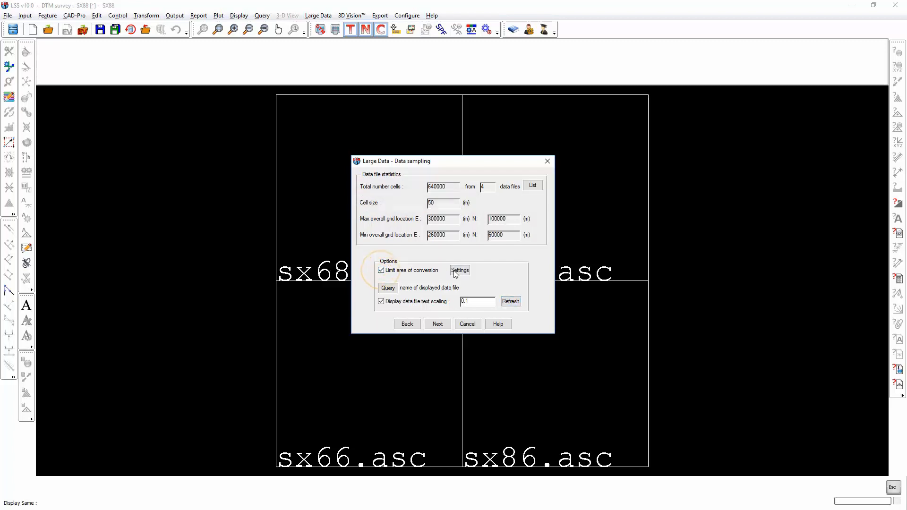
pyautogui.click(459, 271)
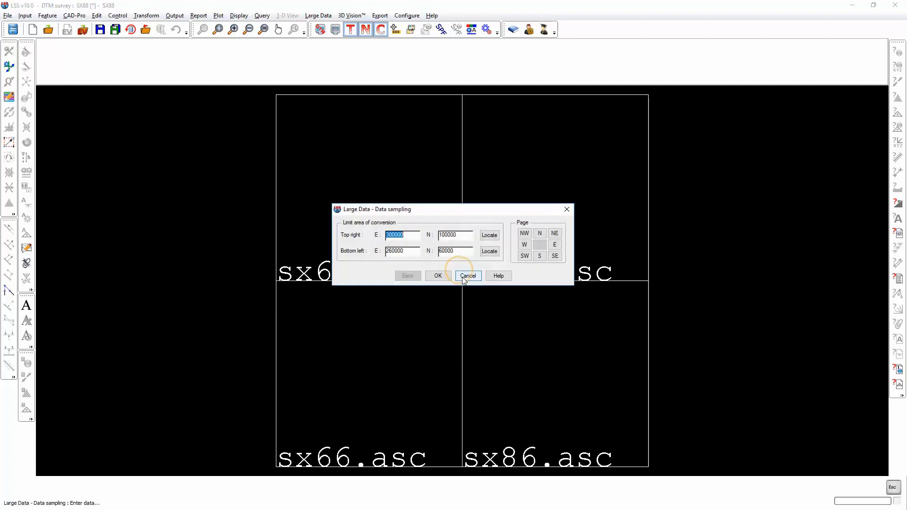
pyautogui.click(489, 252)
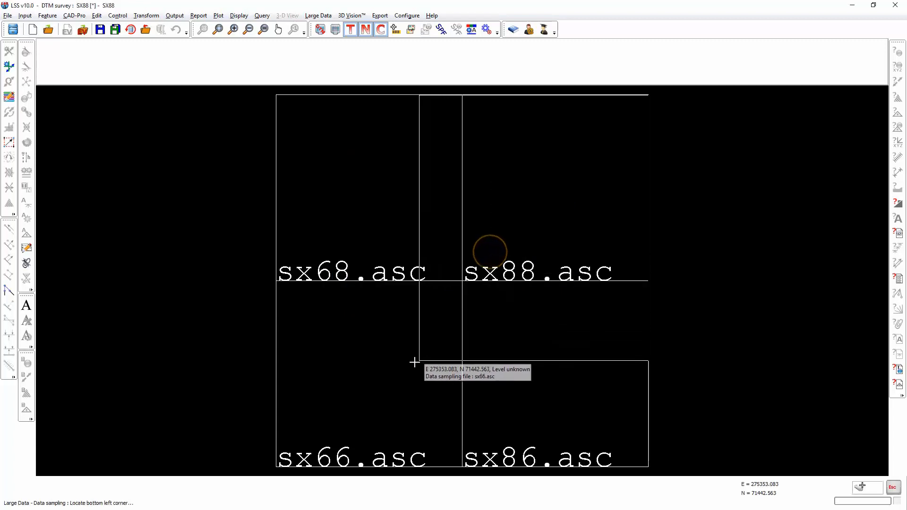
pyautogui.click(368, 374)
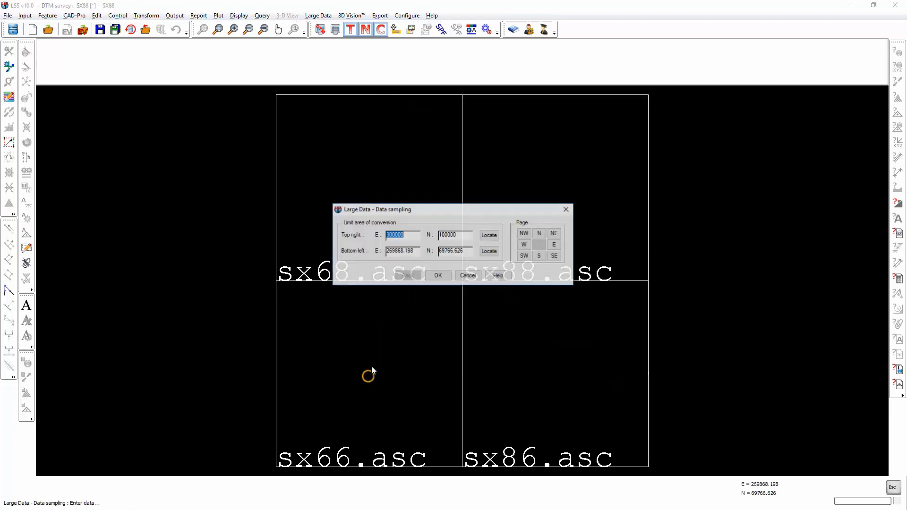
pyautogui.click(489, 234)
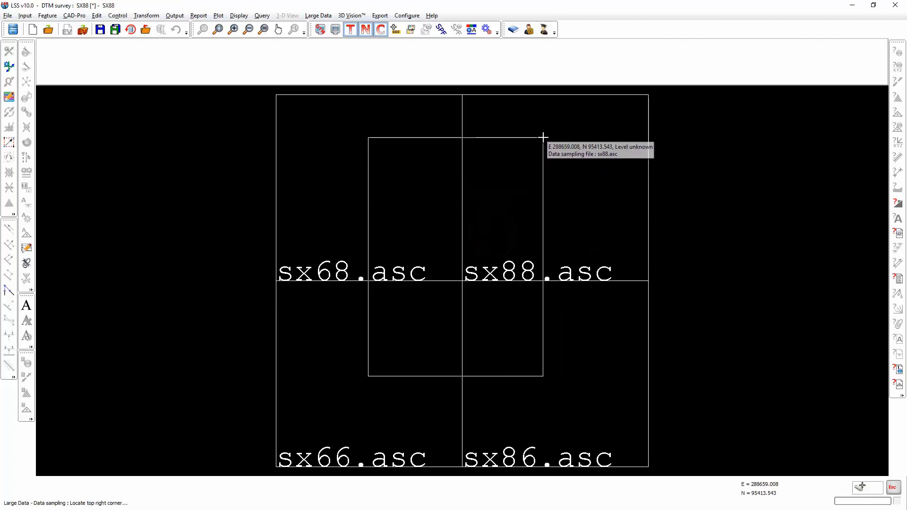
pyautogui.click(555, 151)
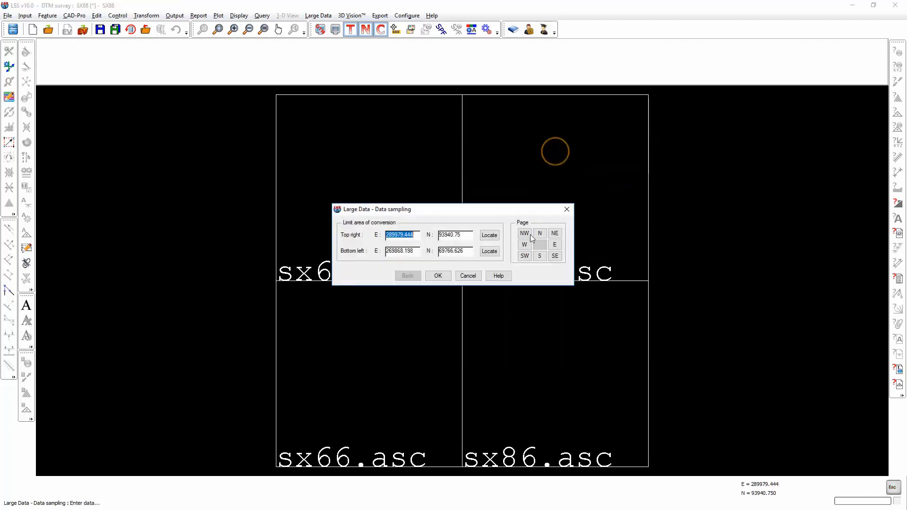
pyautogui.click(474, 276)
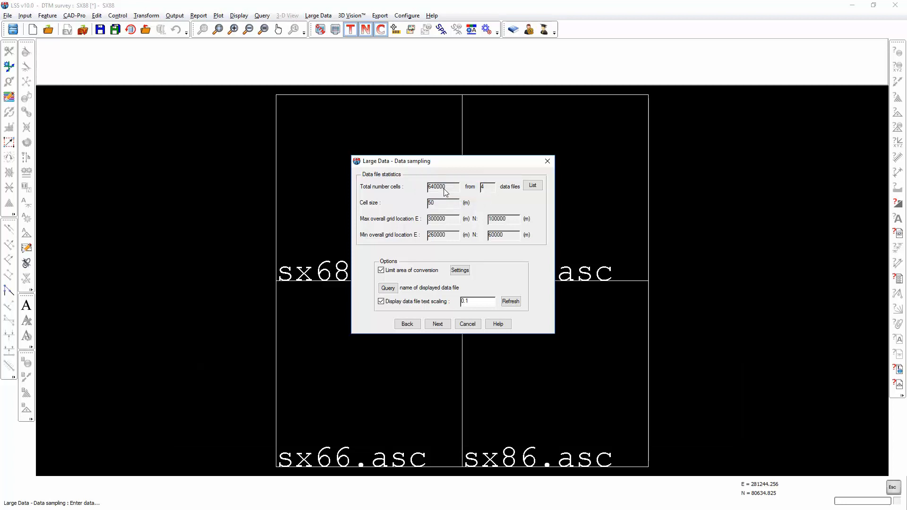
# Step: Turn off the data file name text and query the name of the data file in the south-west tile
pyautogui.click(381, 302)
pyautogui.click(388, 288)
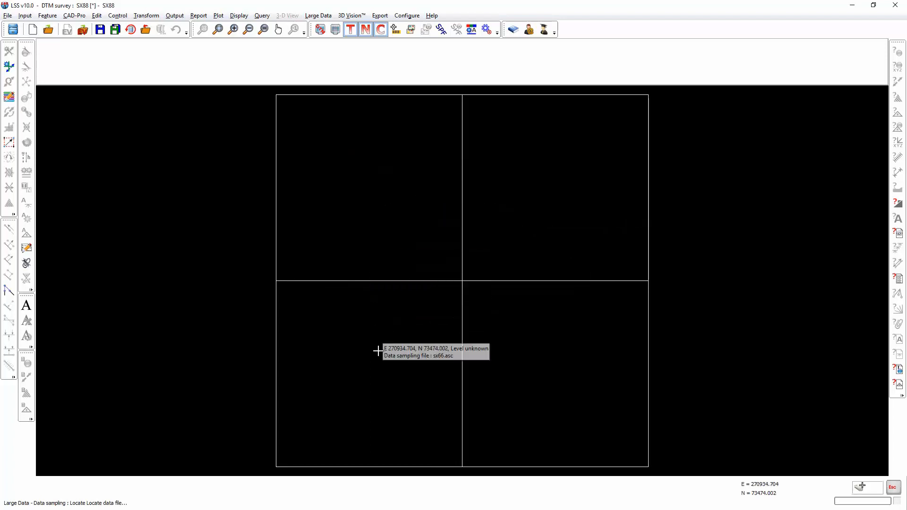
pyautogui.click(424, 370)
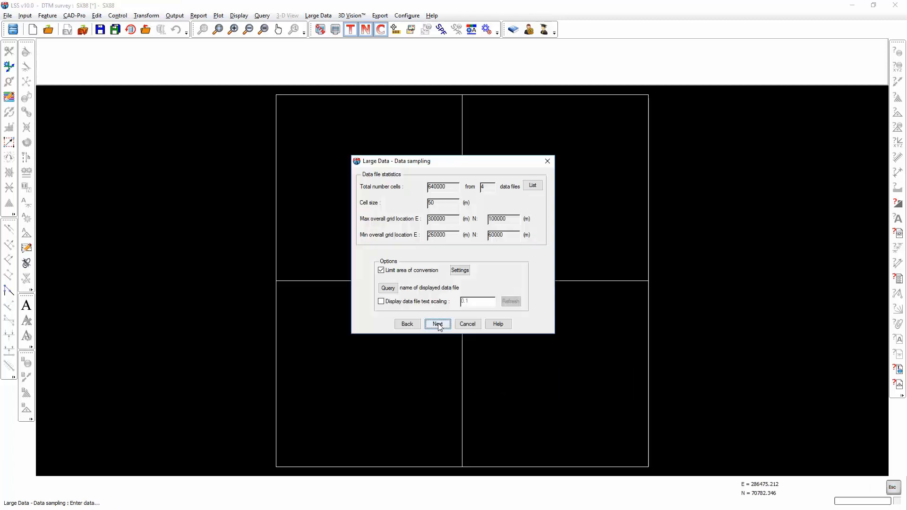
# Step: Convert the four tiles using the original data with no sampling to an LSS Load Input File, and proceed to loading it
pyautogui.click(437, 323)
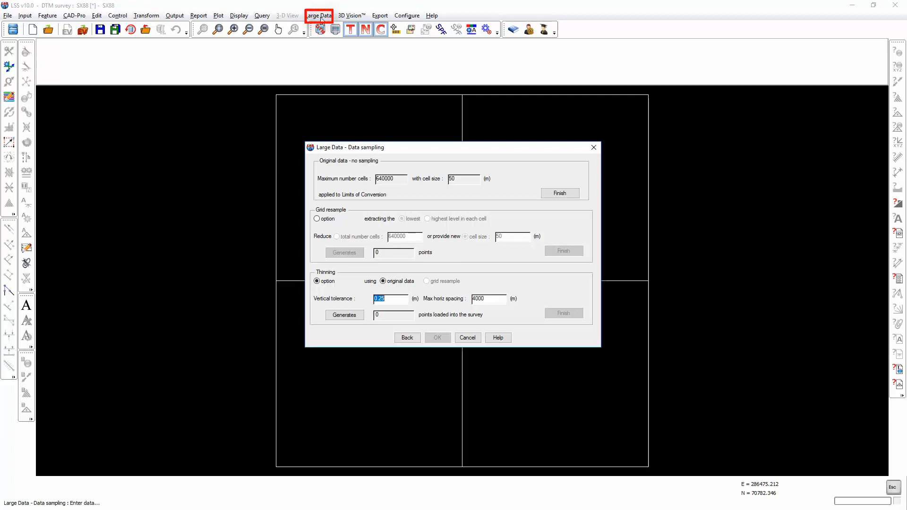
pyautogui.click(560, 194)
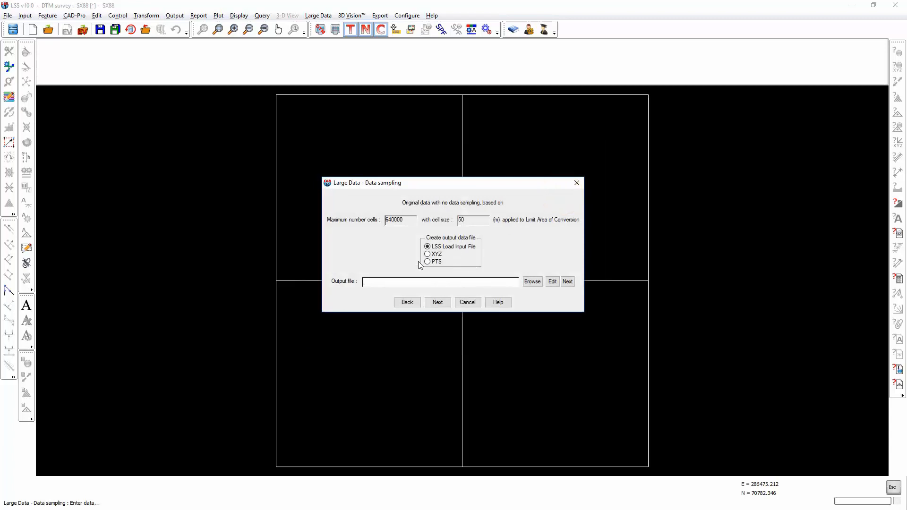
pyautogui.click(438, 303)
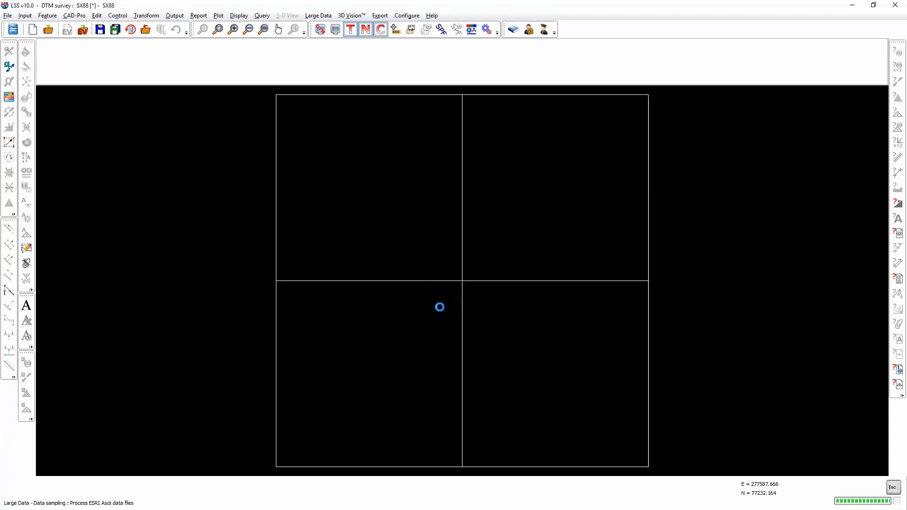
pyautogui.click(438, 279)
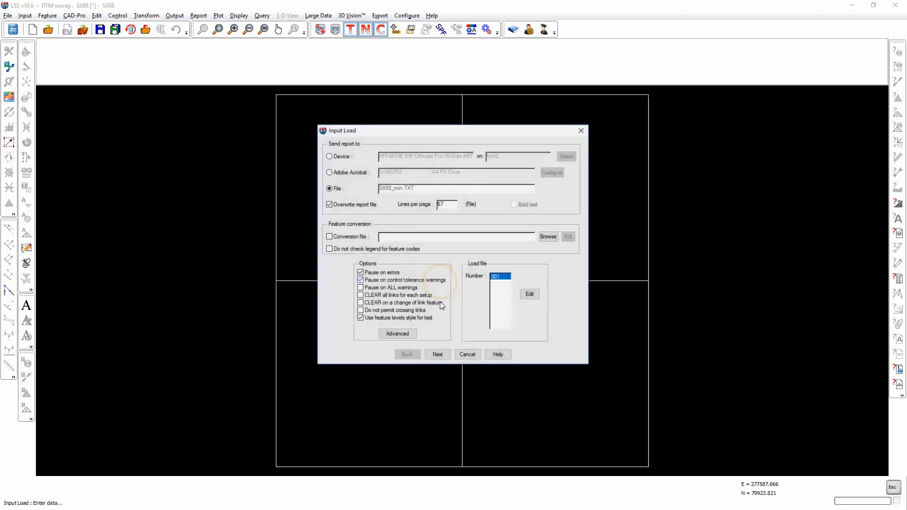
# Step: Load file number 001 into the survey, continue to update the DTM, and close the load report
pyautogui.click(436, 355)
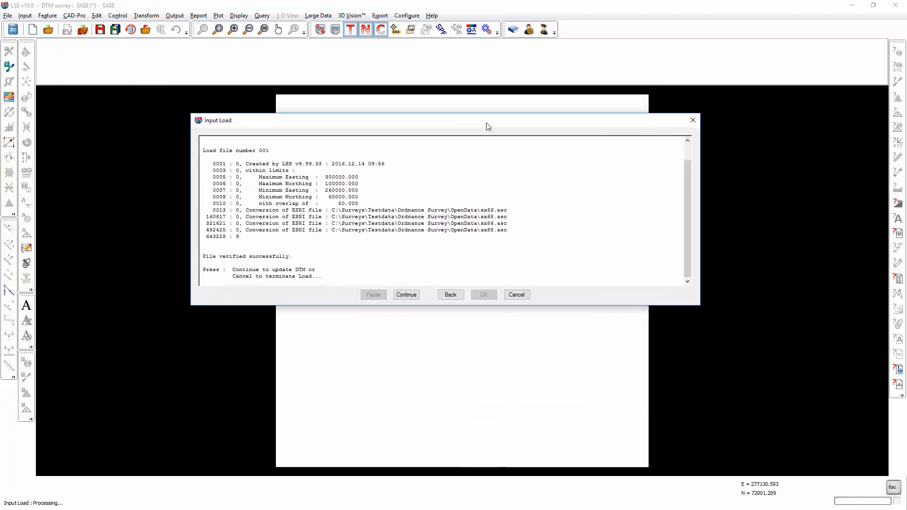
pyautogui.click(405, 296)
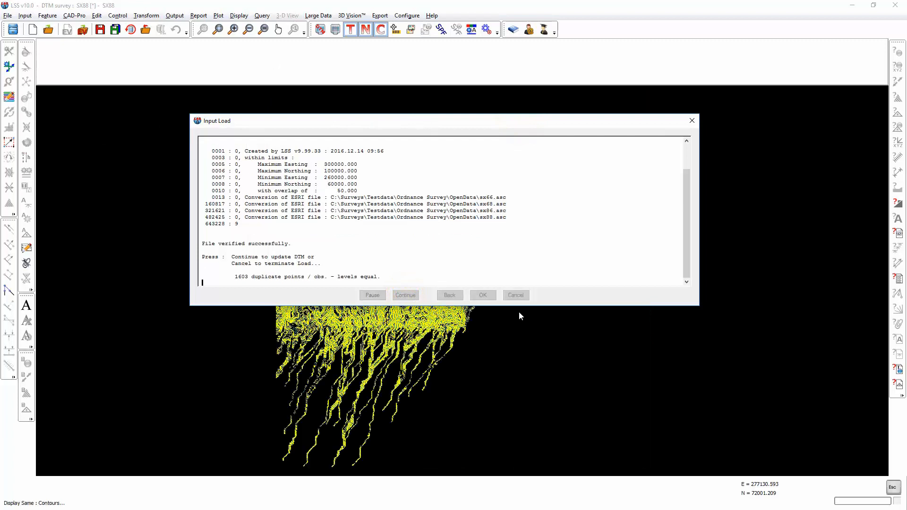
pyautogui.click(693, 121)
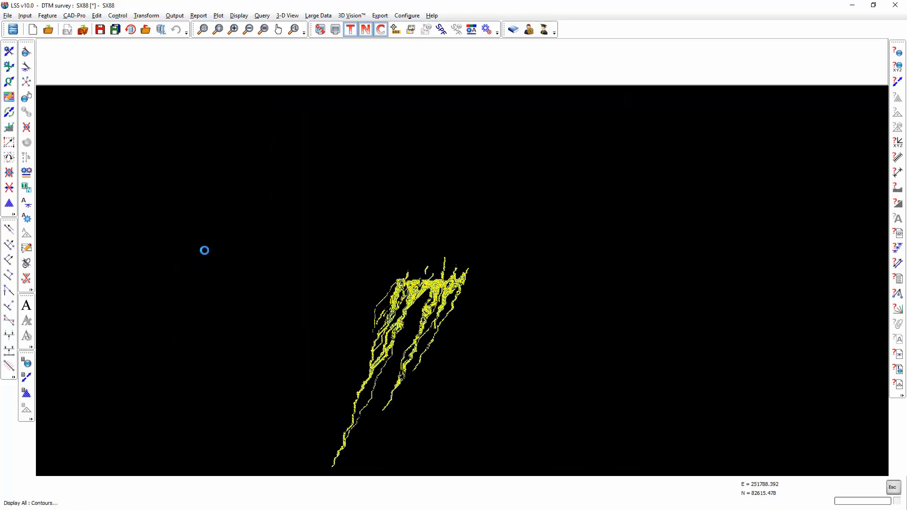
# Step: Enable draft dot mode for screens larger than 2000 m in the display controls
pyautogui.click(335, 30)
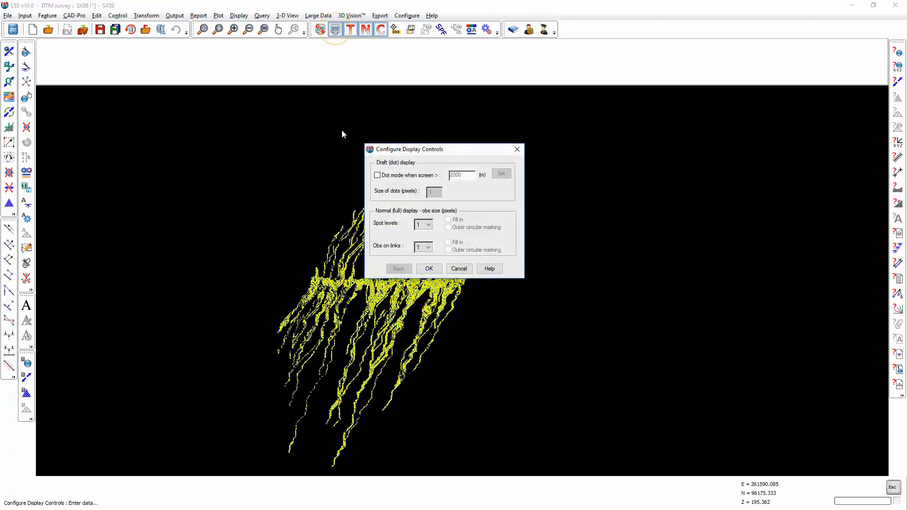
pyautogui.click(378, 175)
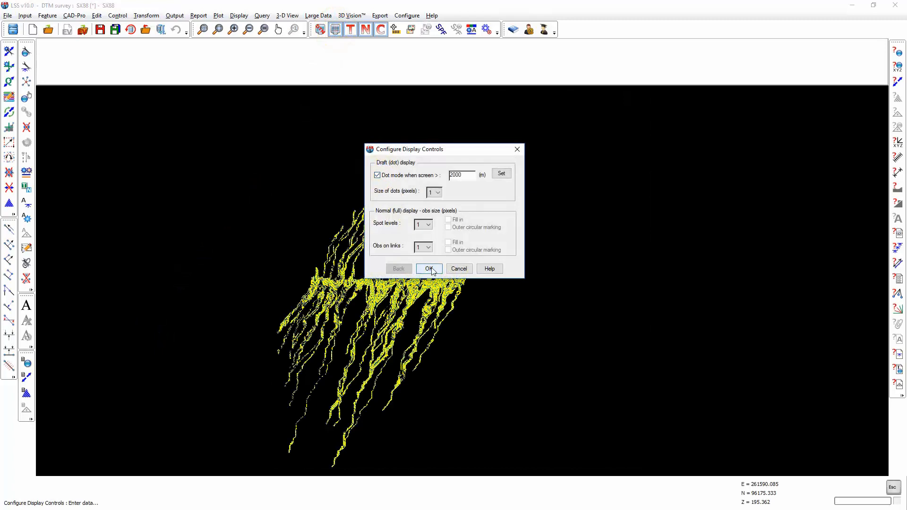
pyautogui.click(430, 269)
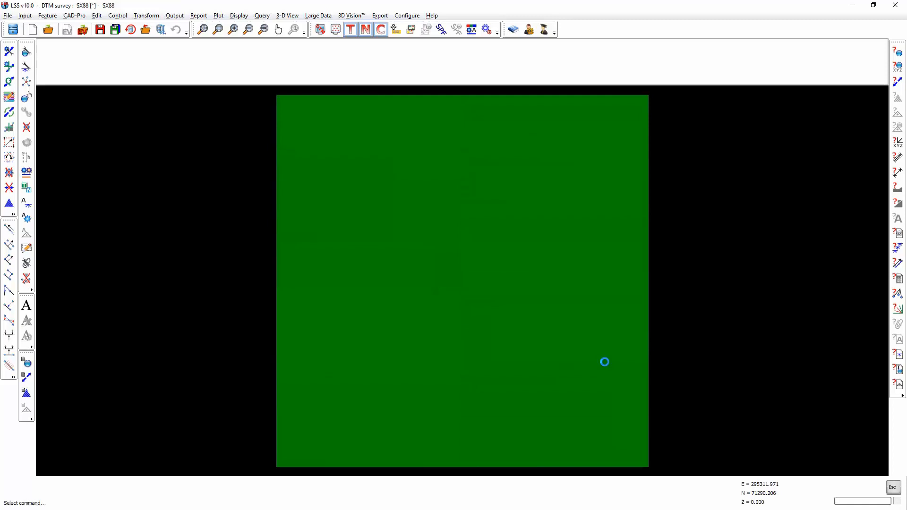
# Step: Turn off draft dot mode in the display controls and stop the contour redraw
pyautogui.click(336, 29)
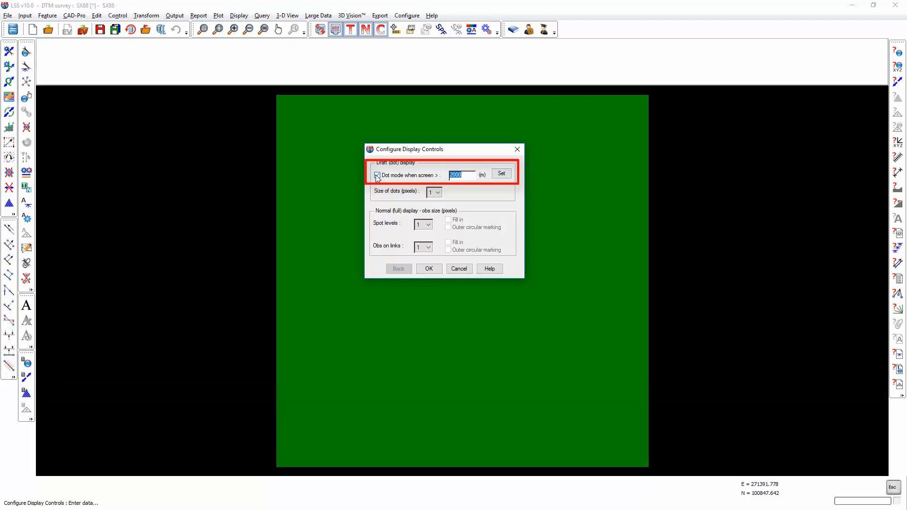
pyautogui.click(429, 269)
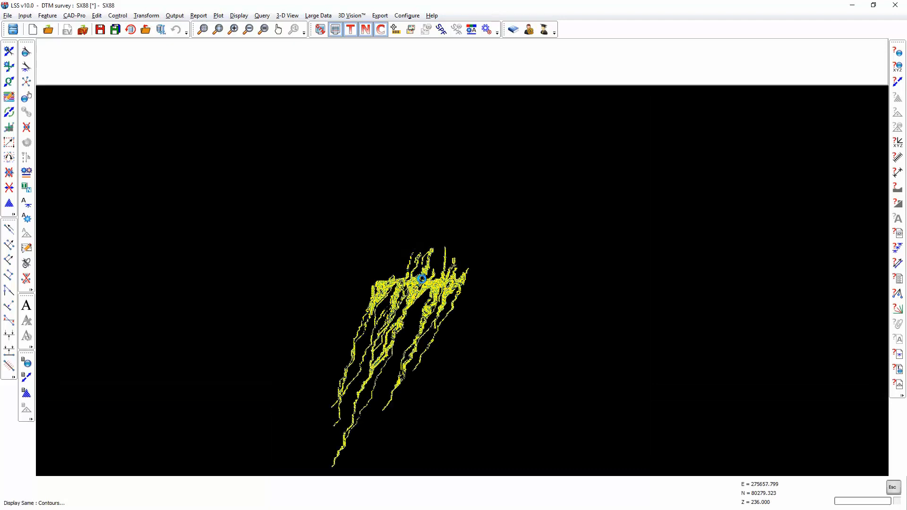
pyautogui.press('Escape')
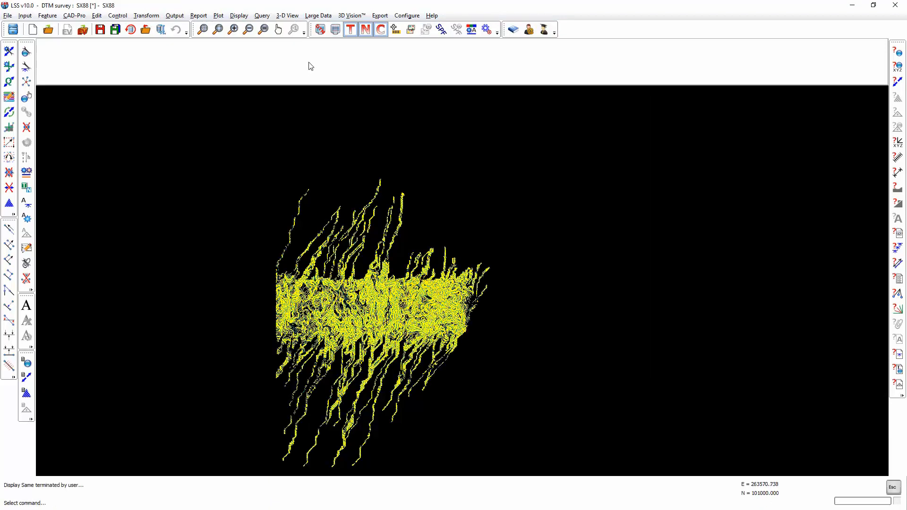
# Step: Set Observations to Off in the DTM display configuration and redraw the survey to examine its contours
pyautogui.click(320, 30)
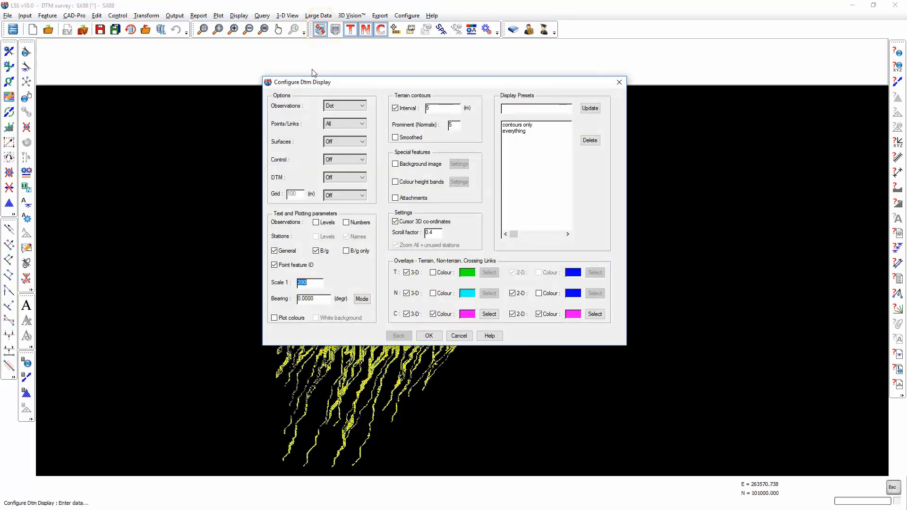
pyautogui.click(340, 106)
pyautogui.click(337, 113)
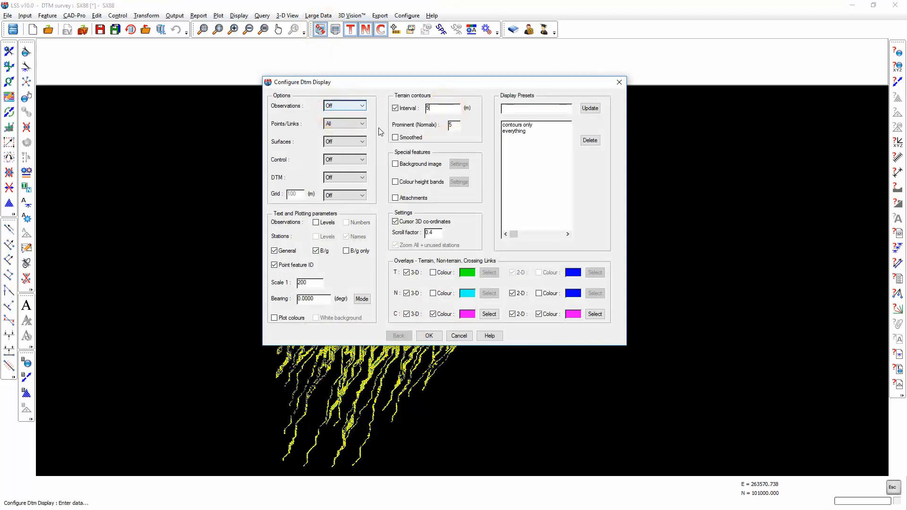
pyautogui.click(429, 336)
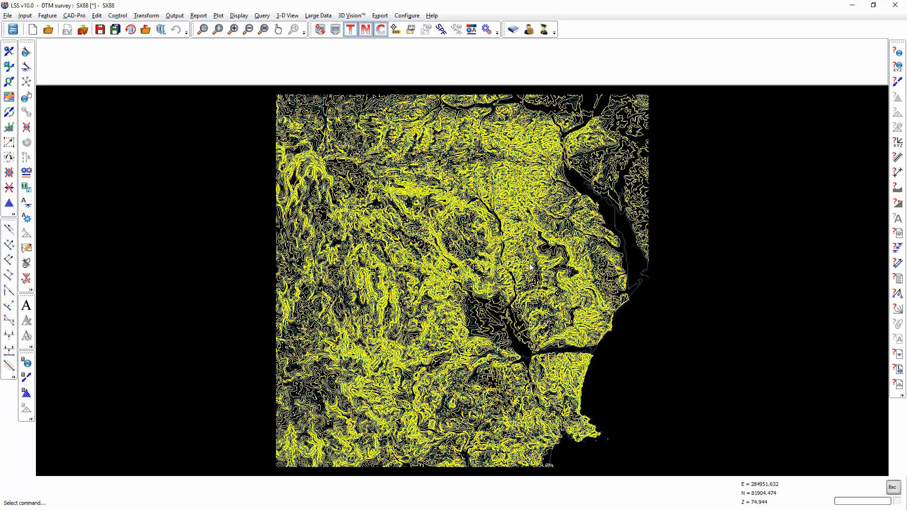
pyautogui.scroll(4, 588, 180)
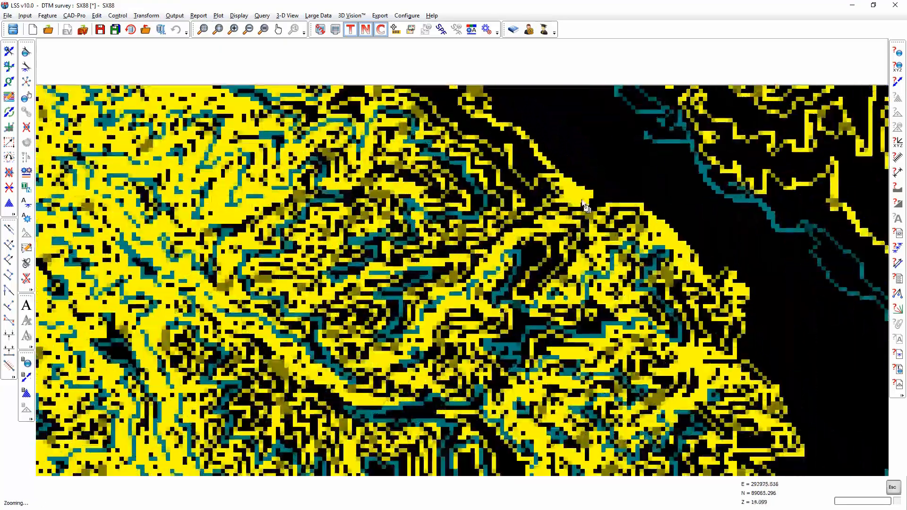